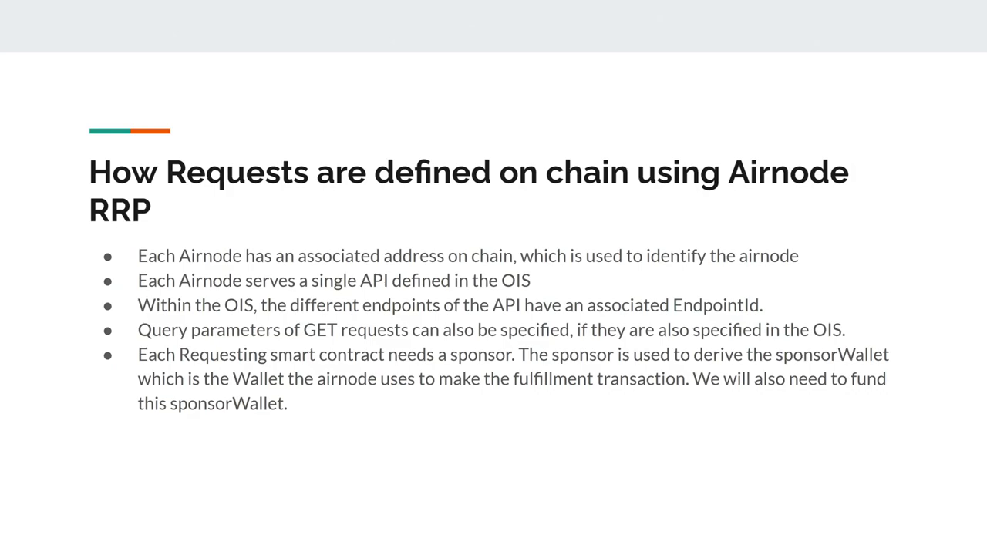
Advance to the slide about the Coingecko airnode and its /coins endpoint.
{"action": "key", "text": "Right"}
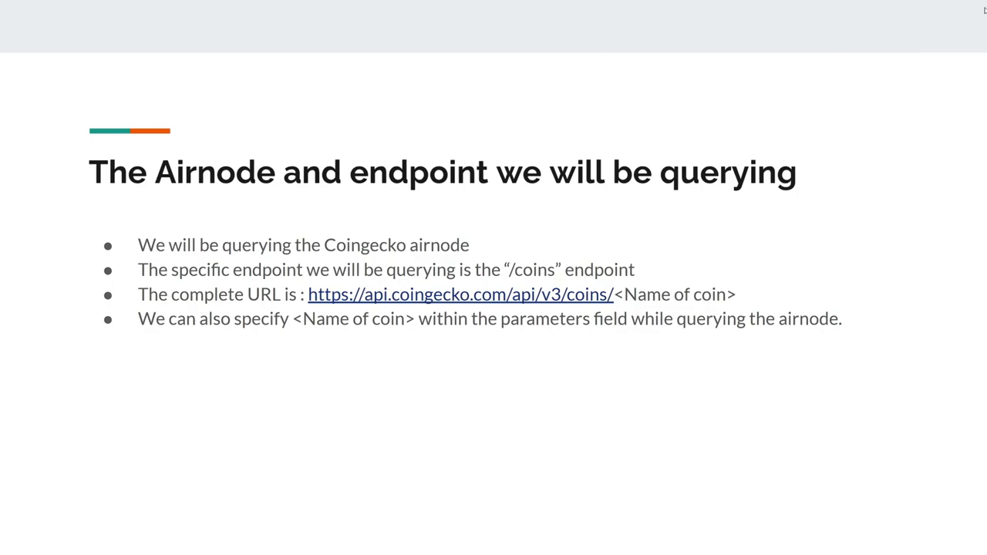
Exit the slideshow back to the Slides editor.
{"action": "key", "text": "Escape"}
{"action": "key", "text": "Escape"}
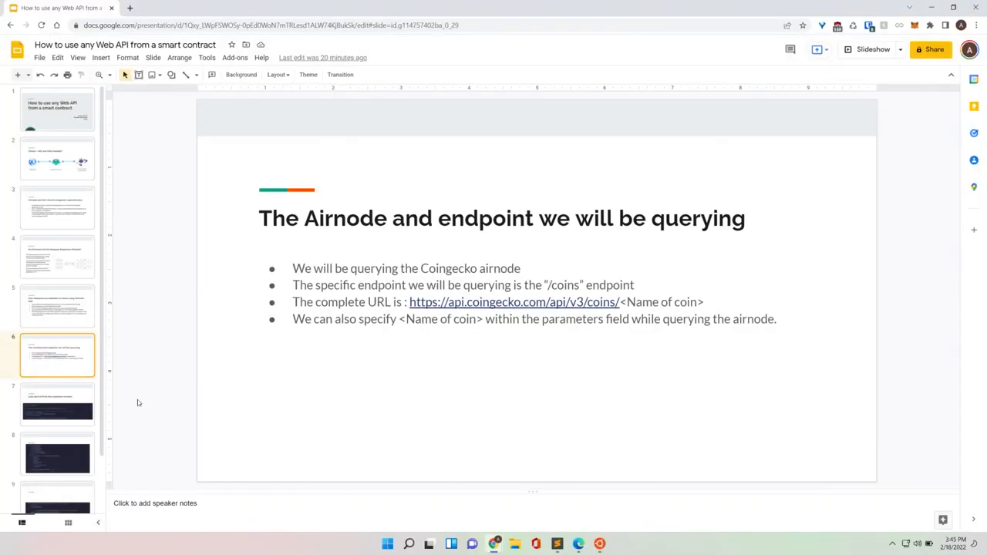
Present the requester contract intro slide, then advance to the makeRequest function code.
{"action": "left_click", "coordinate": [47, 412]}
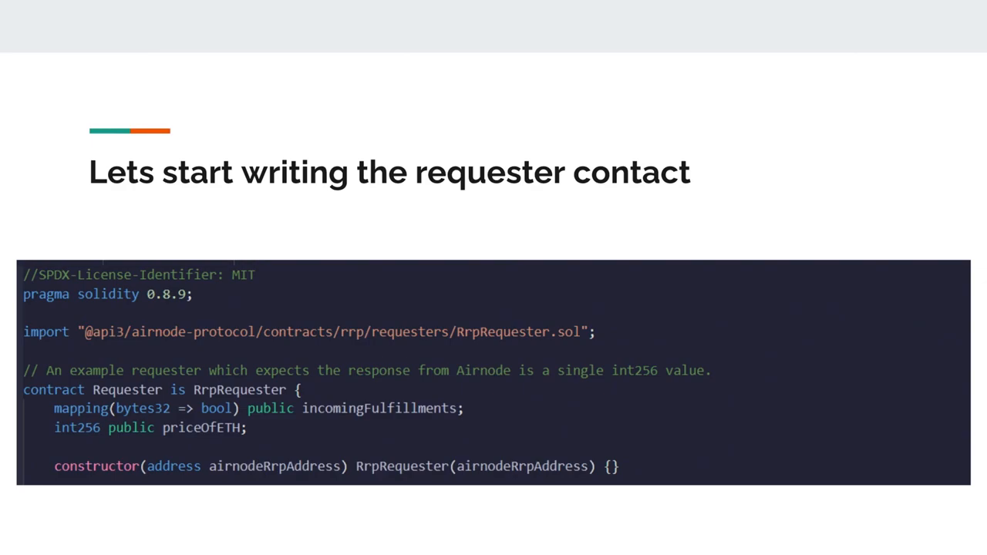
{"action": "key", "text": "Right"}
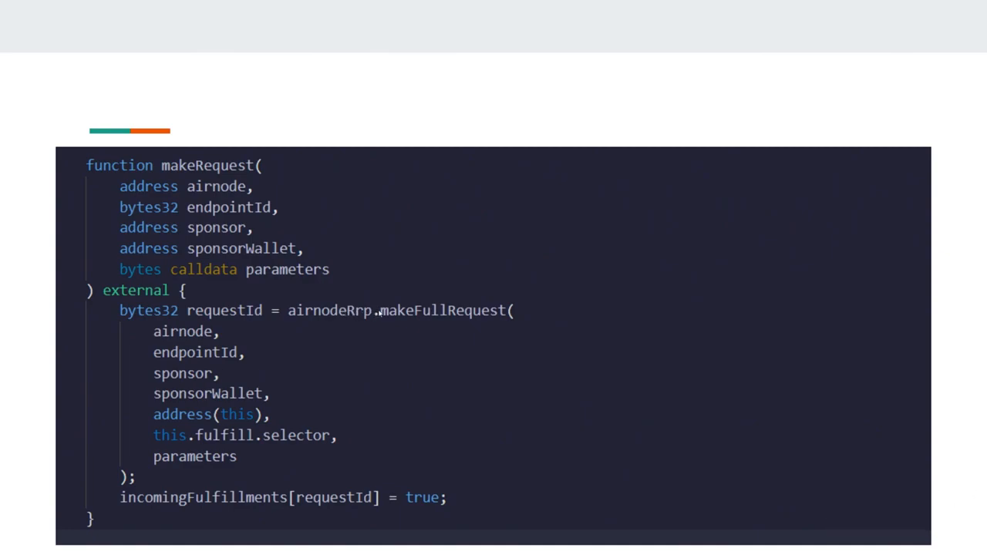
Revisit the makeRequest and fulfill code slides, then exit the slideshow.
{"action": "key", "text": "Right"}
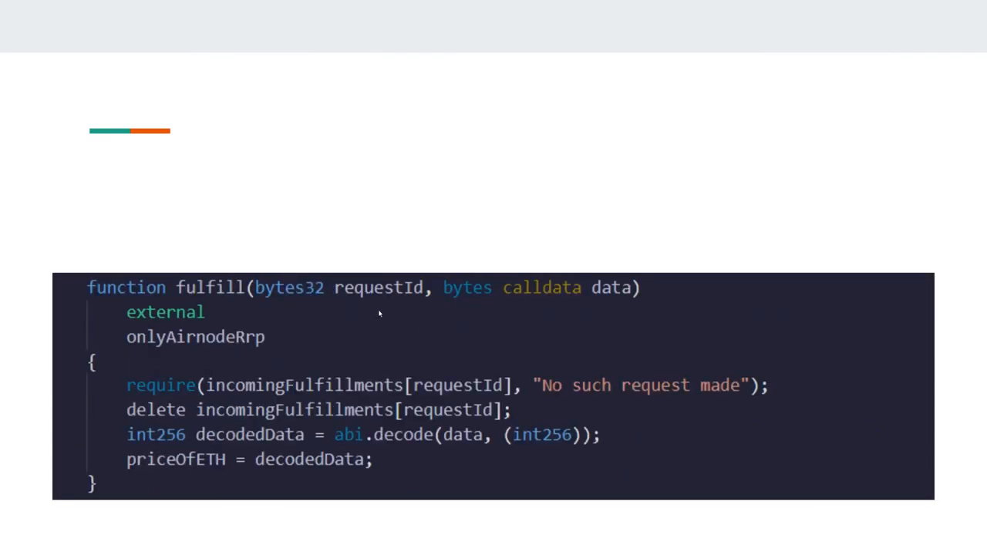
{"action": "key", "text": "Left"}
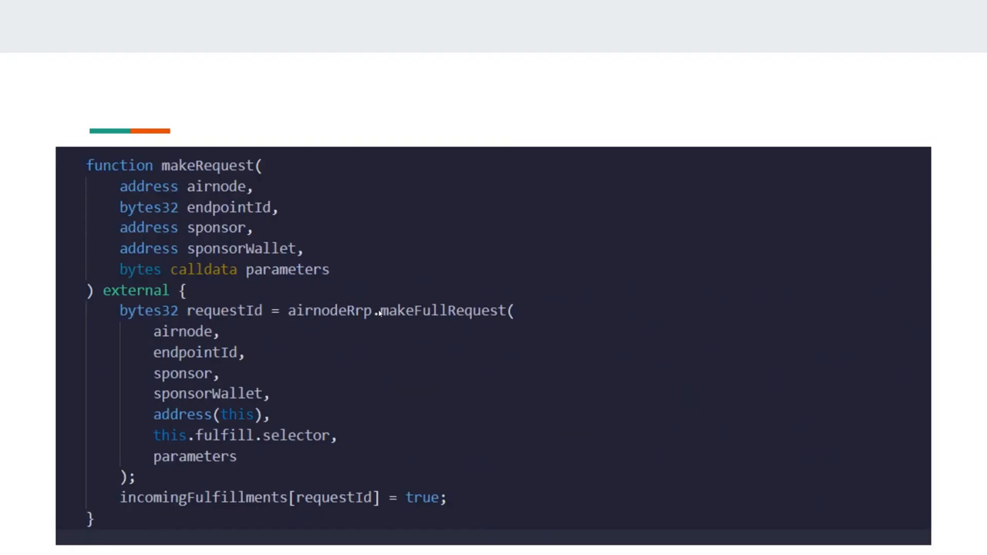
{"action": "key", "text": "Right"}
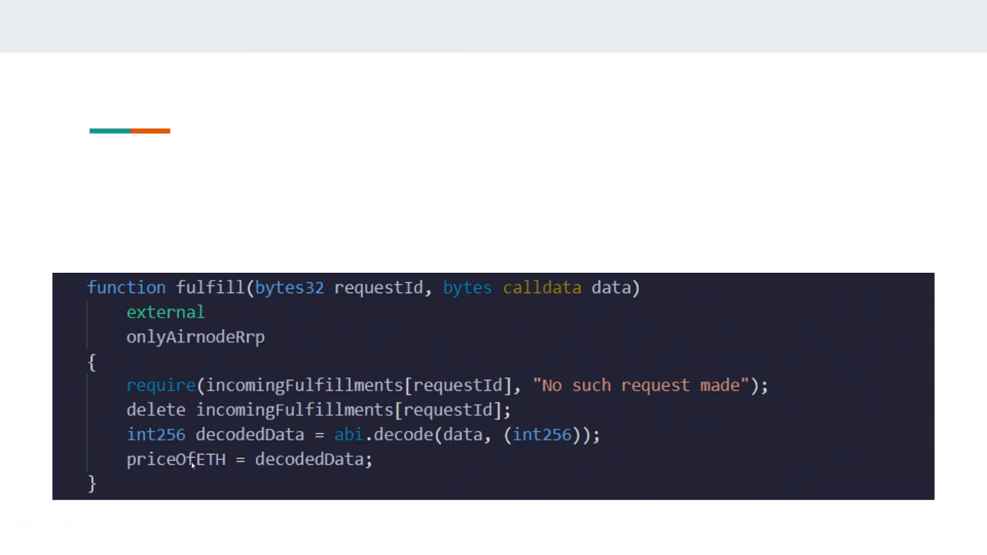
{"action": "key", "text": "Escape"}
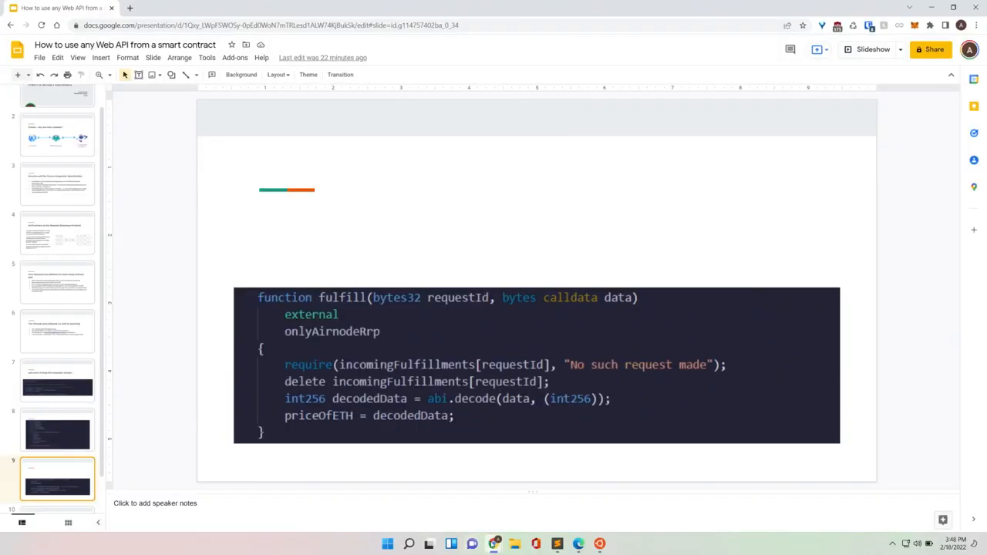
Switch to Remix and widen the Deploy & Run panel beside the Requester.sol code.
{"action": "mouse_move", "coordinate": [493, 543]}
{"action": "left_click", "coordinate": [406, 493]}
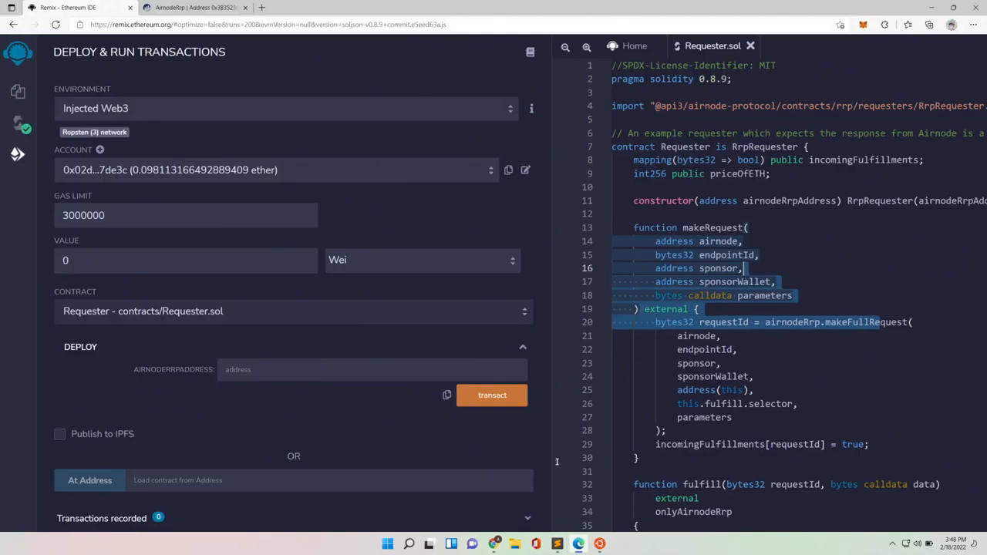
{"action": "right_click", "coordinate": [438, 193]}
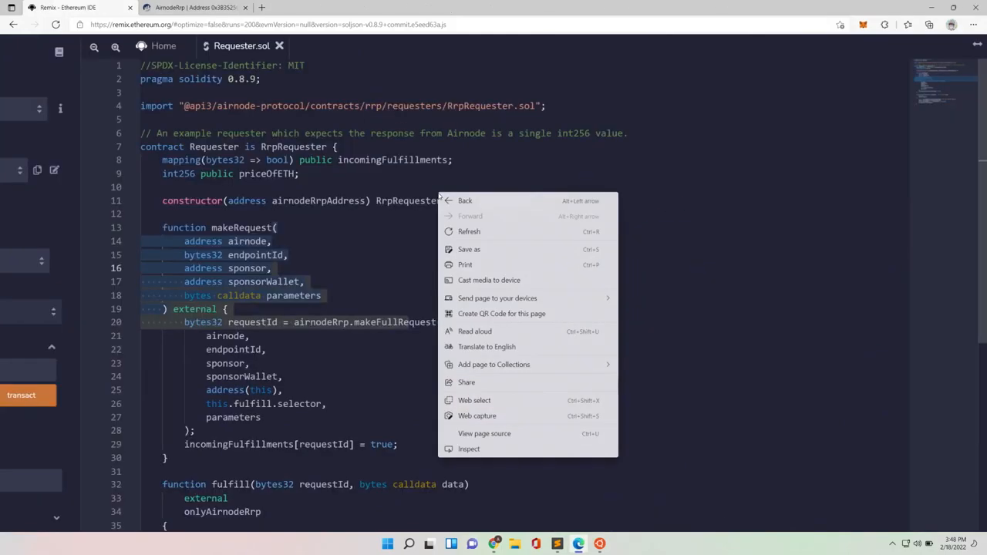
{"action": "left_click", "coordinate": [207, 148]}
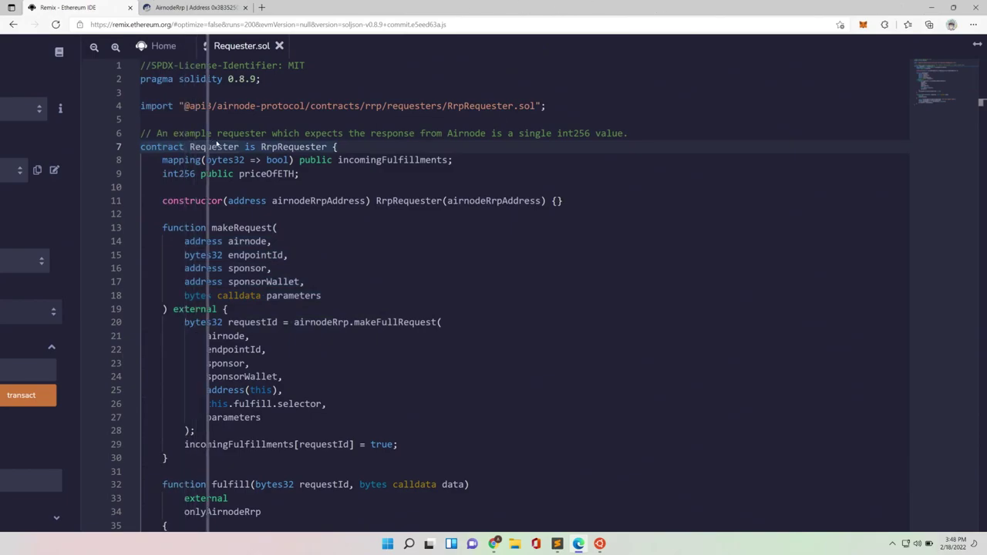
{"action": "left_click_drag", "start_coordinate": [143, 147], "coordinate": [767, 139]}
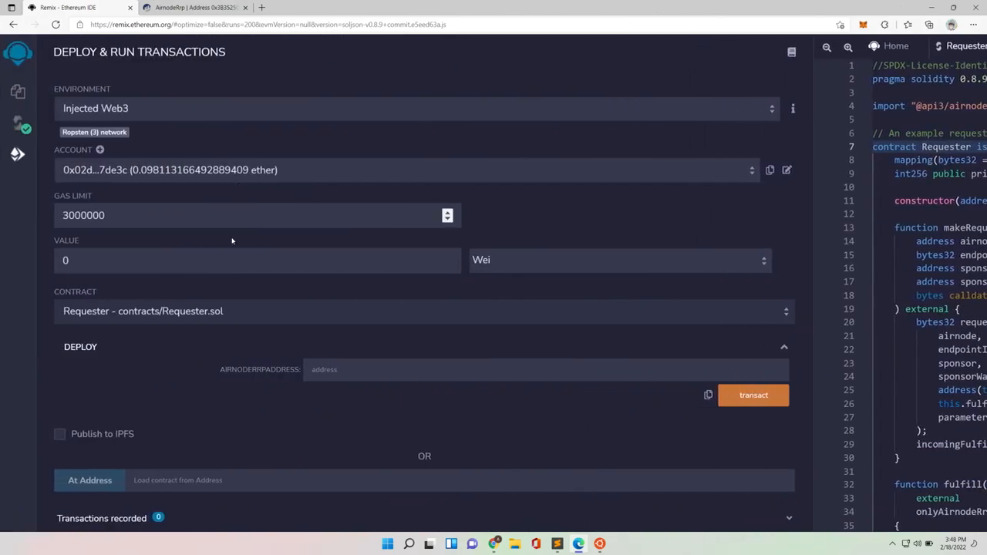
{"action": "scroll", "coordinate": [195, 349], "scroll_direction": "down", "scroll_amount": 2}
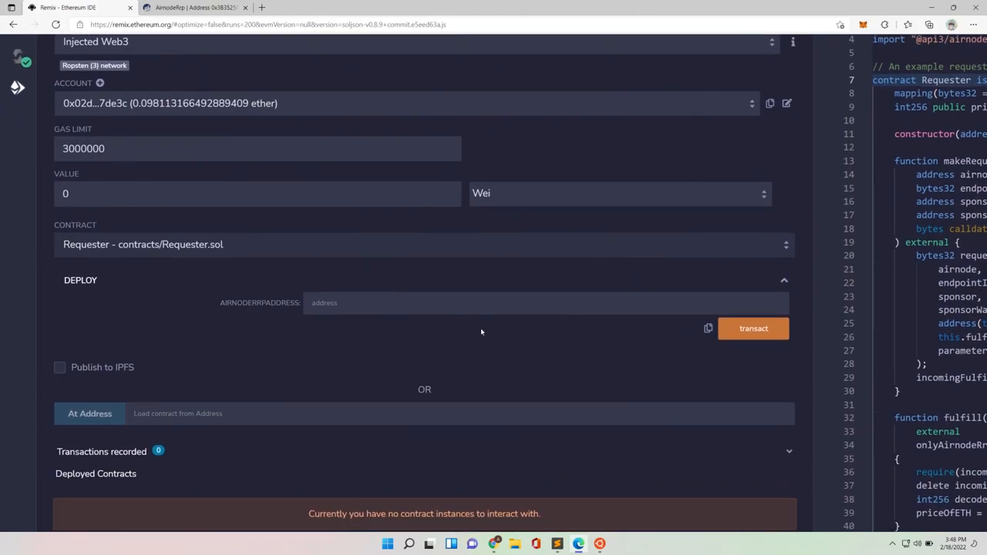
{"action": "scroll", "coordinate": [481, 331], "scroll_direction": "down", "scroll_amount": 1}
Paste the AirnodeRrp address from Etherscan as the constructor argument and deploy Requester.
{"action": "left_click", "coordinate": [348, 269]}
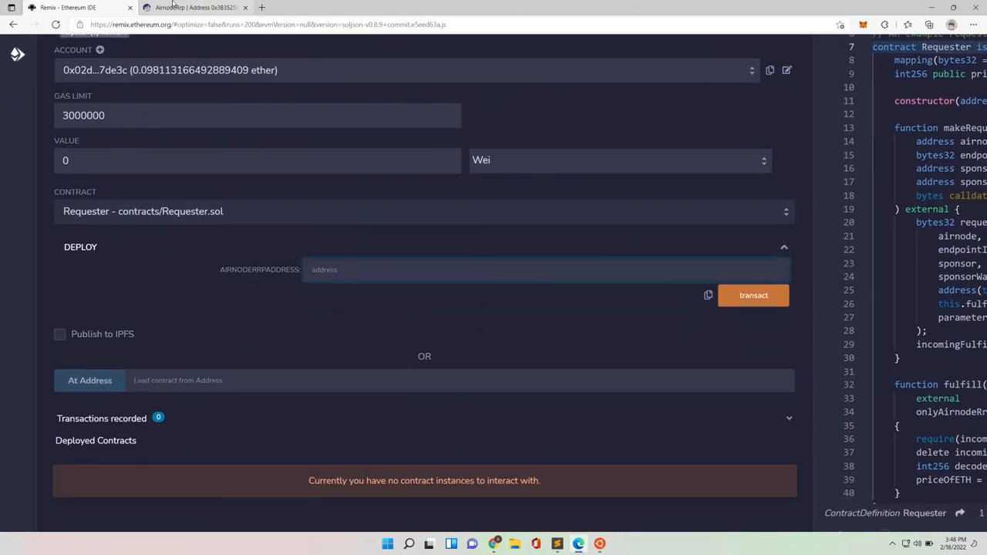
{"action": "left_click", "coordinate": [175, 7]}
{"action": "left_click", "coordinate": [414, 95]}
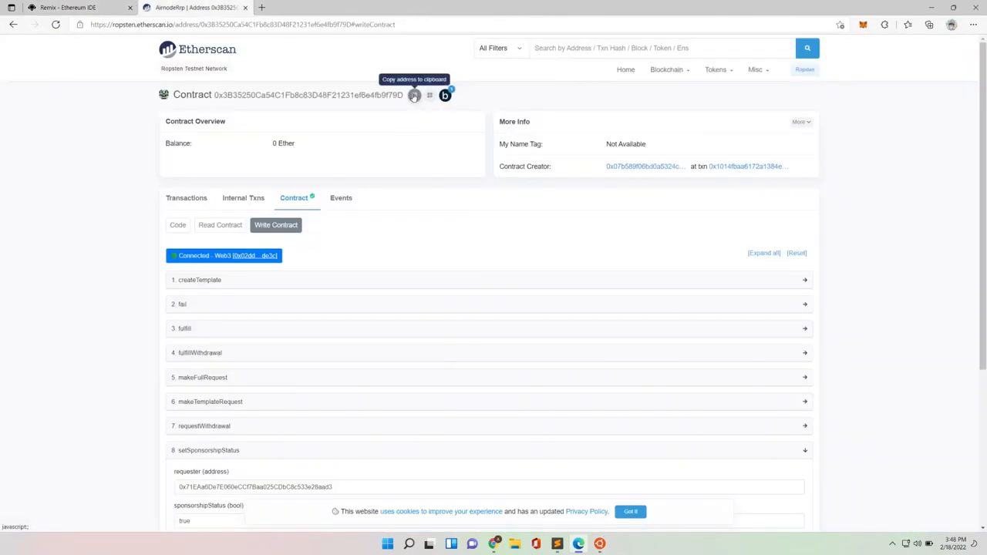
{"action": "left_click", "coordinate": [68, 7]}
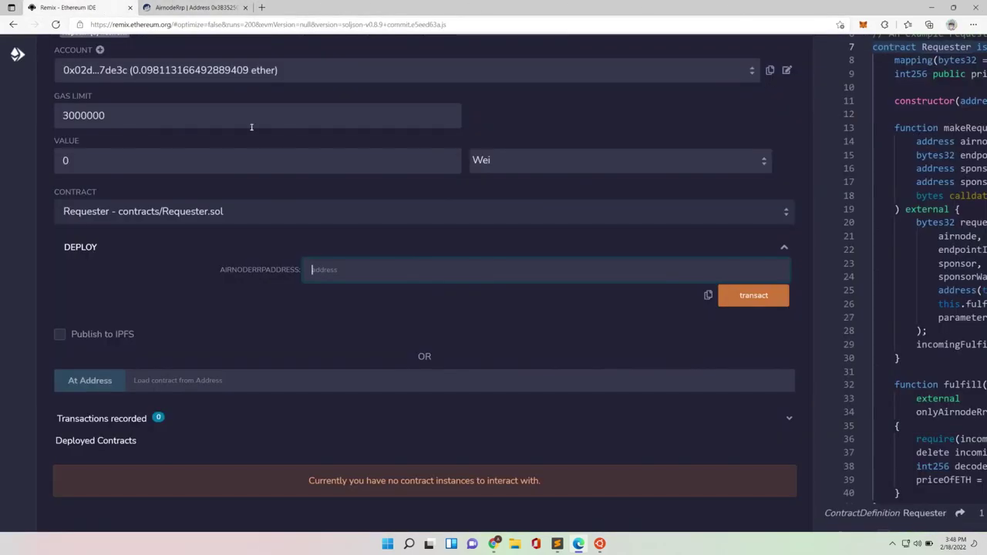
{"action": "left_click", "coordinate": [318, 266]}
{"action": "key", "text": "ctrl+v"}
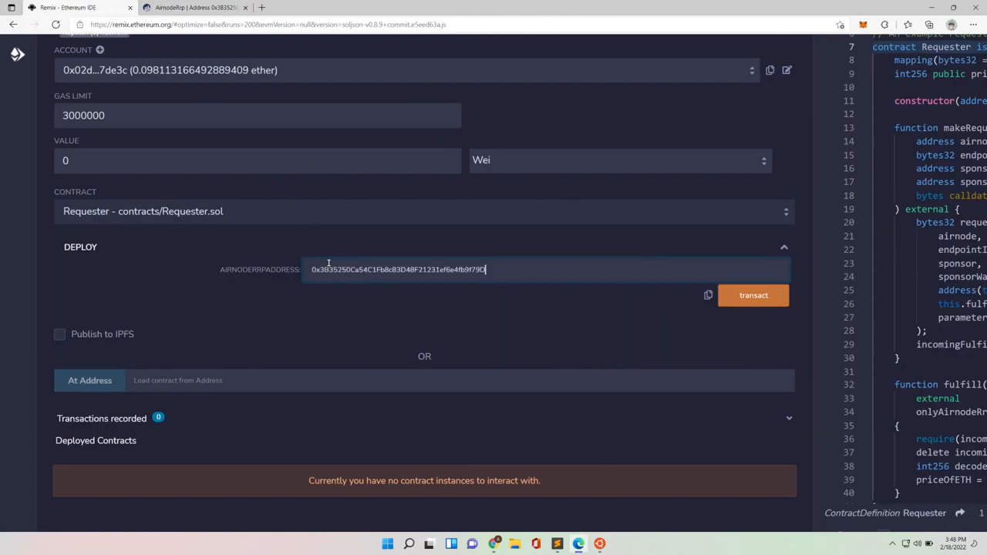
{"action": "left_click", "coordinate": [753, 295]}
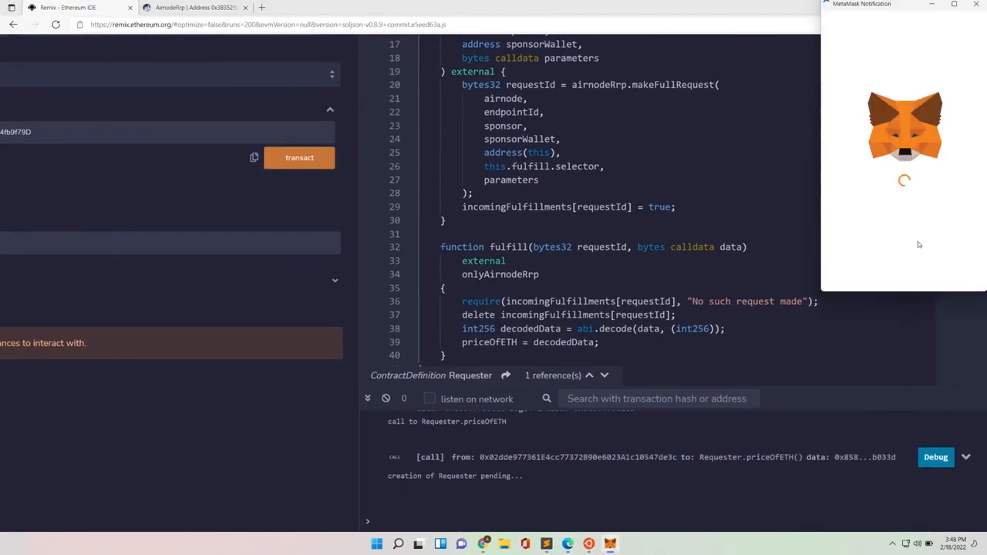
Confirm the deployment in MetaMask, expand the deployed Requester and copy its address.
{"action": "left_click", "coordinate": [935, 270]}
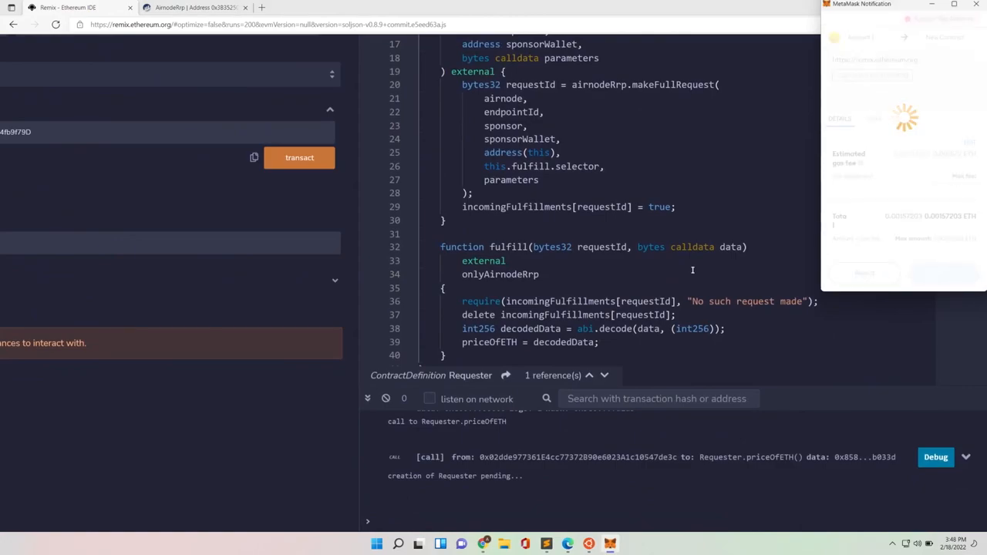
{"action": "scroll", "coordinate": [692, 270], "scroll_direction": "down", "scroll_amount": 5}
{"action": "scroll", "coordinate": [692, 270], "scroll_direction": "up", "scroll_amount": 5}
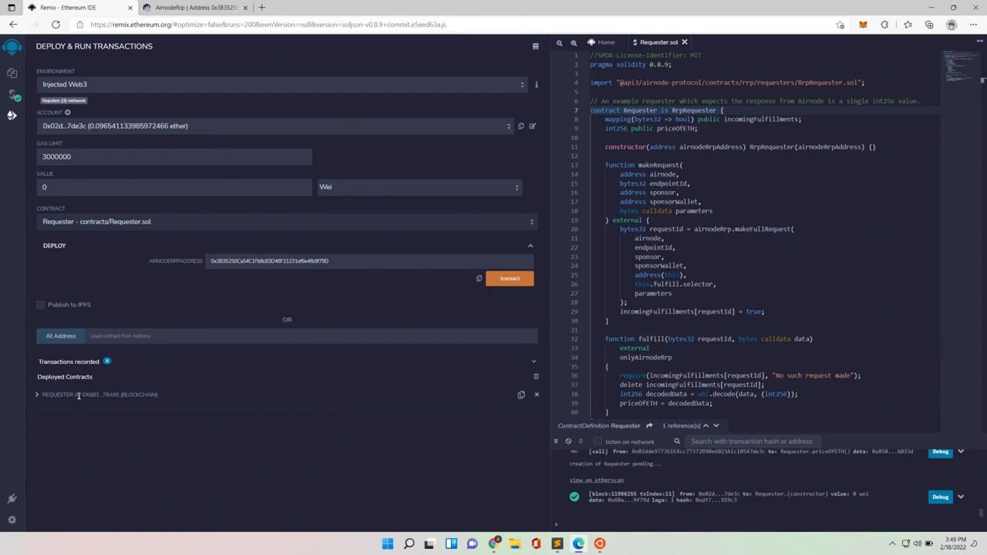
{"action": "left_click", "coordinate": [37, 397]}
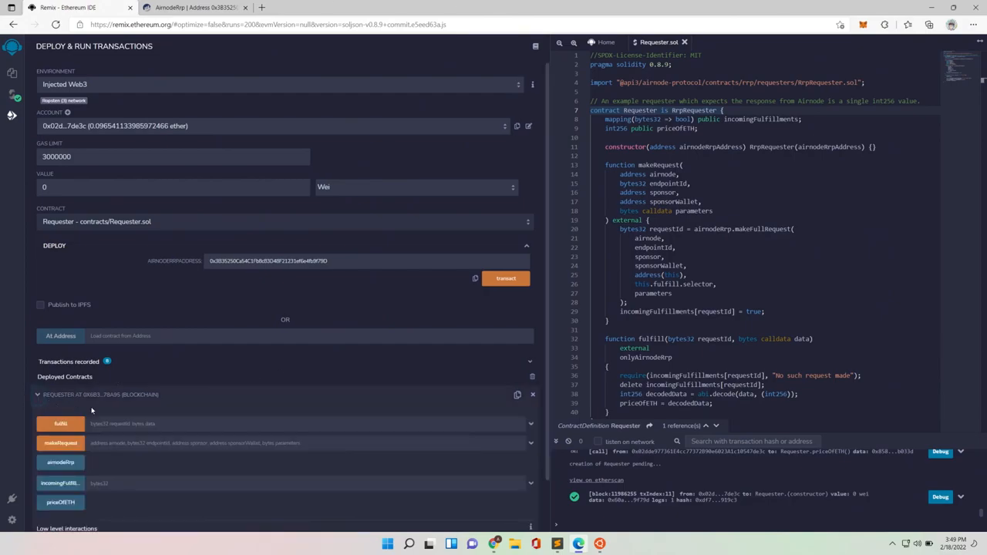
{"action": "scroll", "coordinate": [107, 416], "scroll_direction": "down", "scroll_amount": 2}
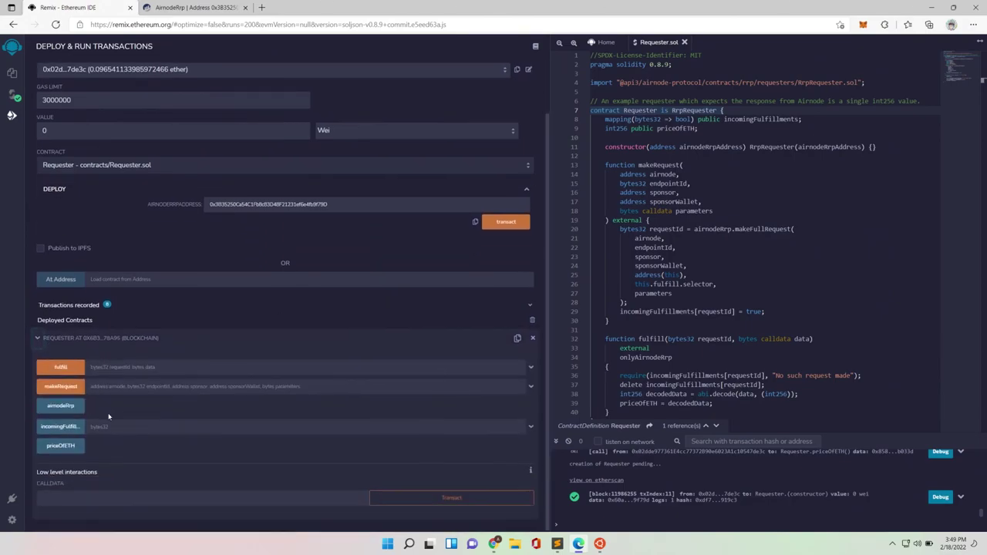
{"action": "left_click", "coordinate": [518, 337]}
On Etherscan, set sponsorship status true for the new Requester address, confirm in MetaMask, return to Remix.
{"action": "left_click", "coordinate": [193, 7]}
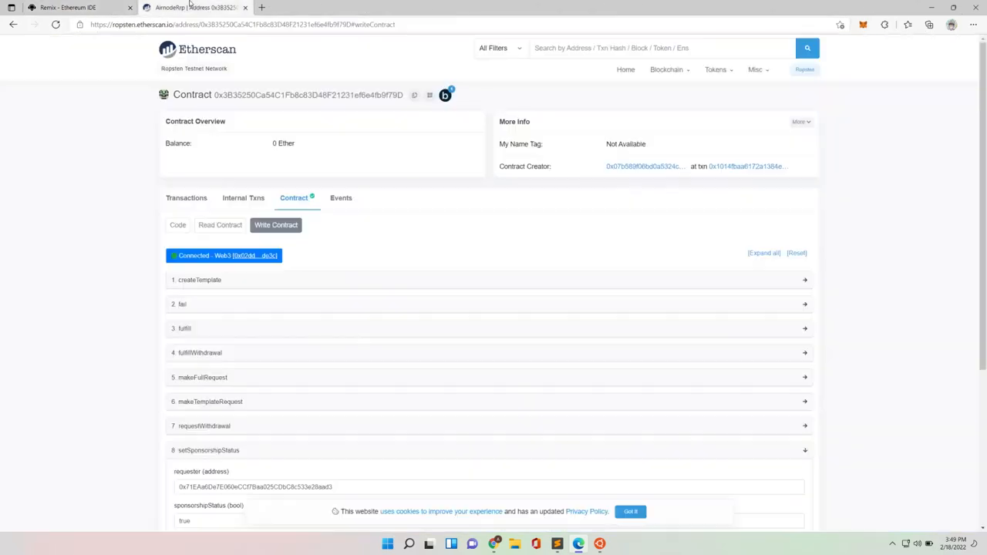
{"action": "scroll", "coordinate": [402, 293], "scroll_direction": "down", "scroll_amount": 2}
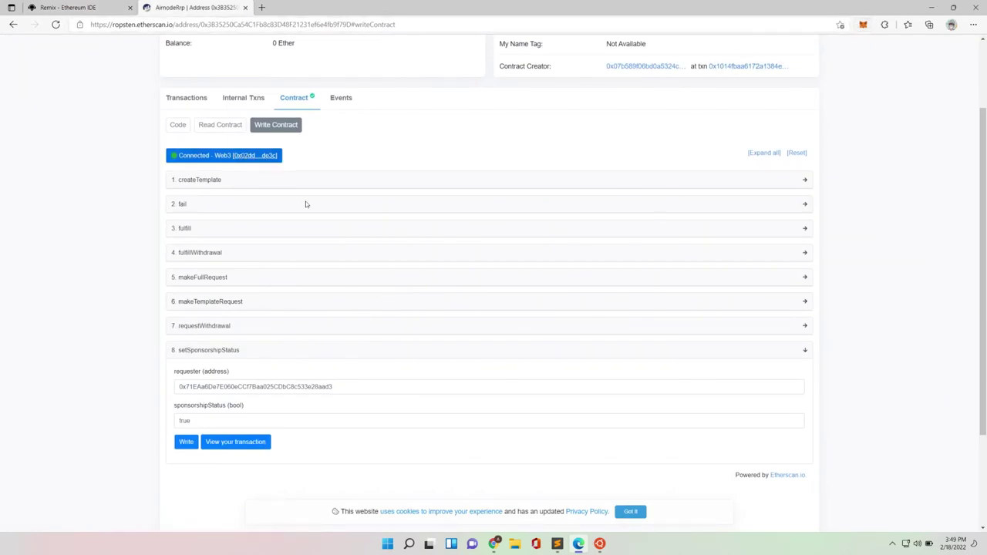
{"action": "double_click", "coordinate": [268, 388]}
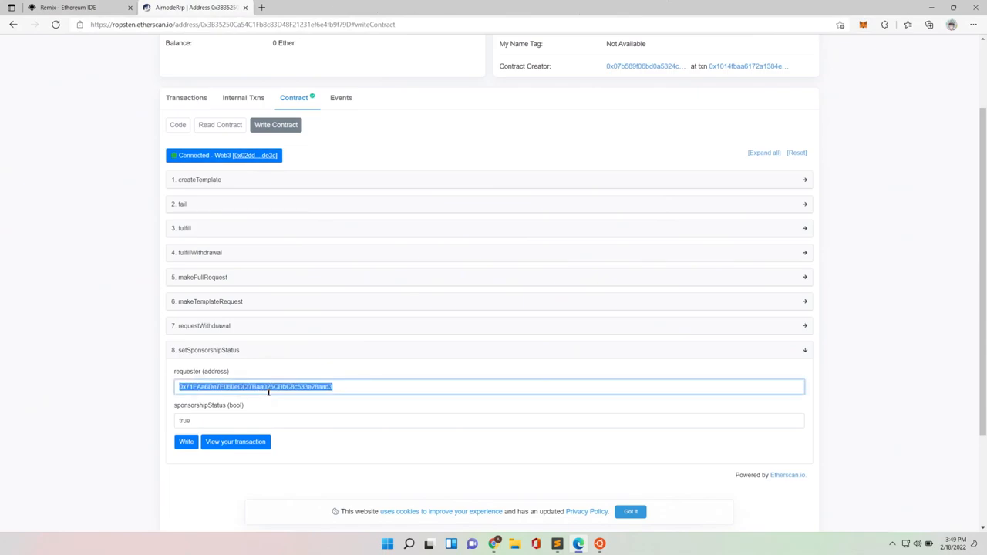
{"action": "key", "text": "ctrl+v"}
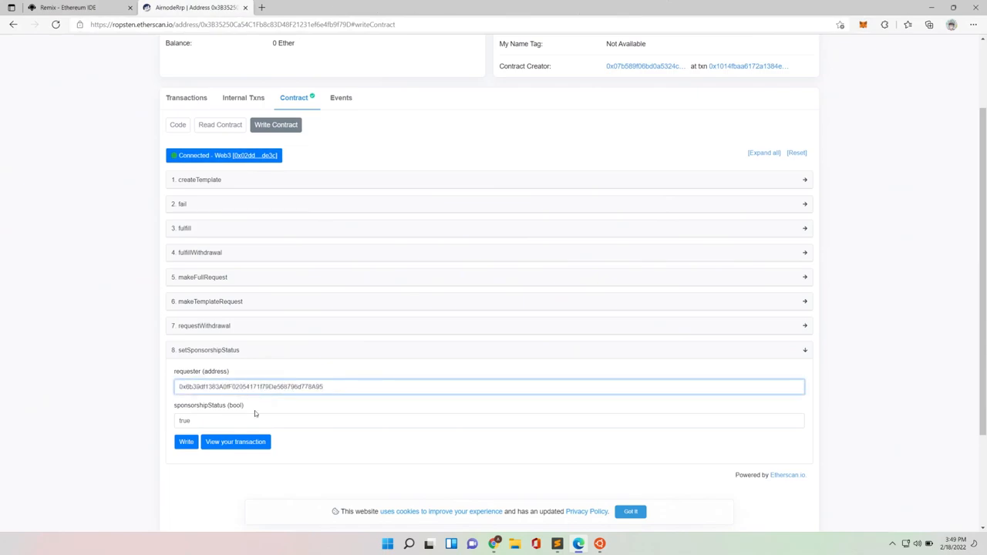
{"action": "double_click", "coordinate": [193, 421]}
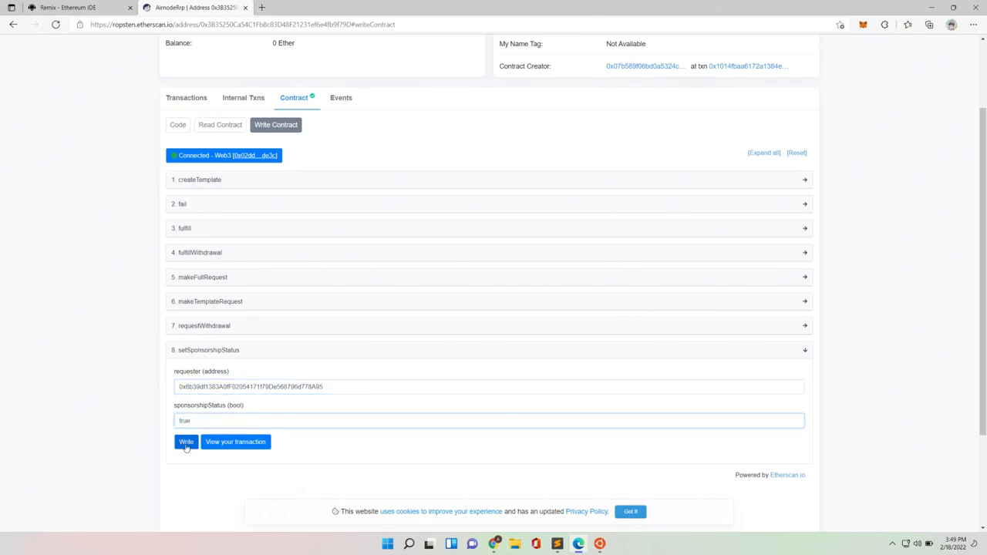
{"action": "left_click", "coordinate": [185, 442]}
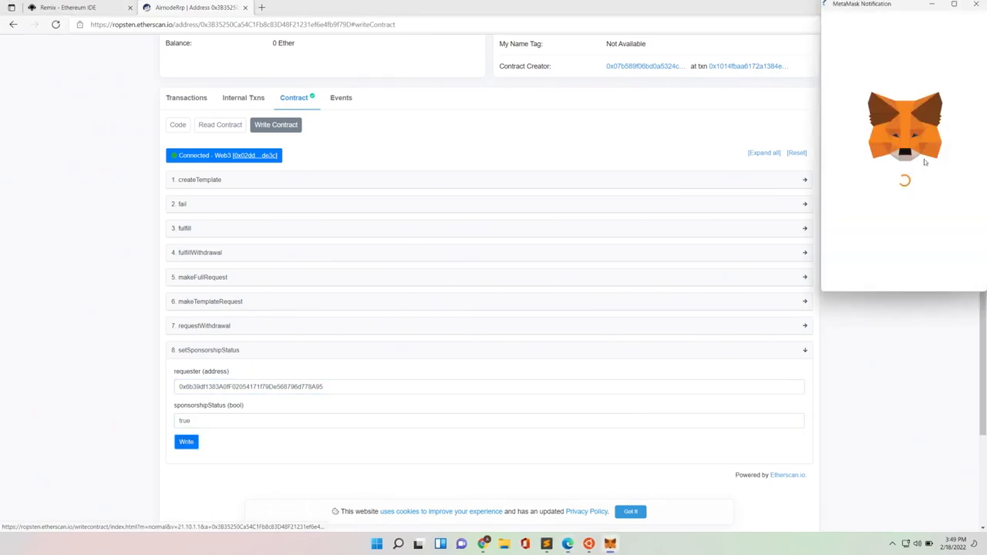
{"action": "scroll", "coordinate": [922, 192], "scroll_direction": "down", "scroll_amount": 1}
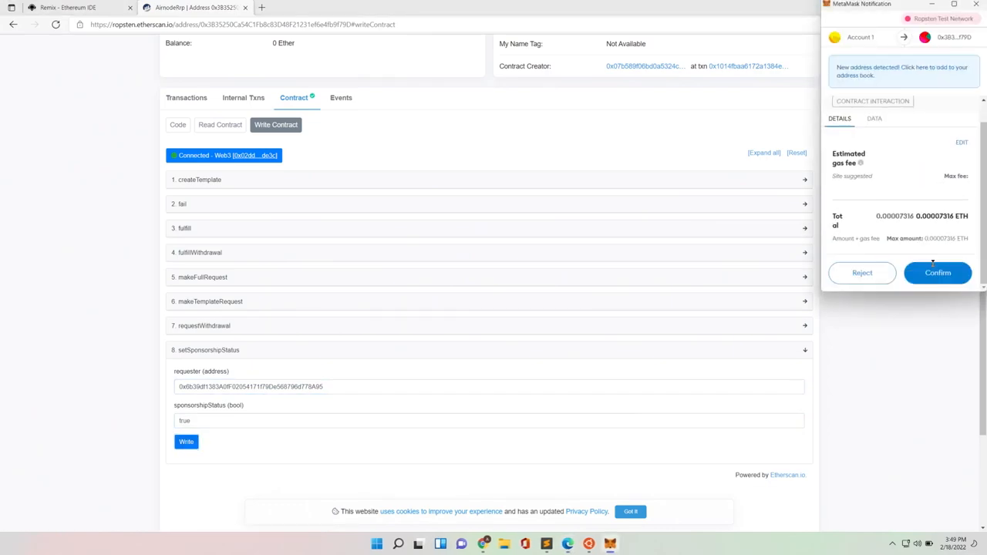
{"action": "left_click", "coordinate": [937, 274]}
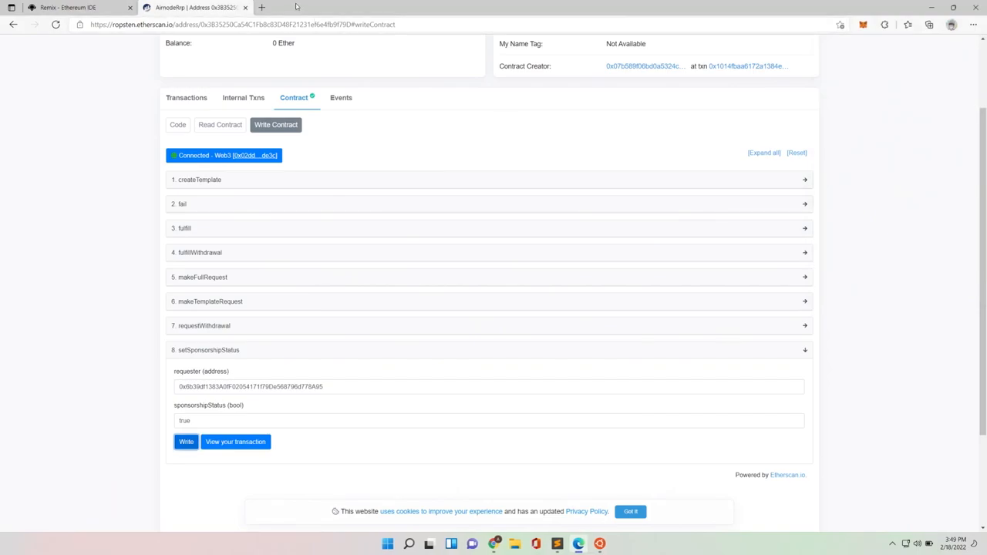
{"action": "left_click", "coordinate": [69, 7]}
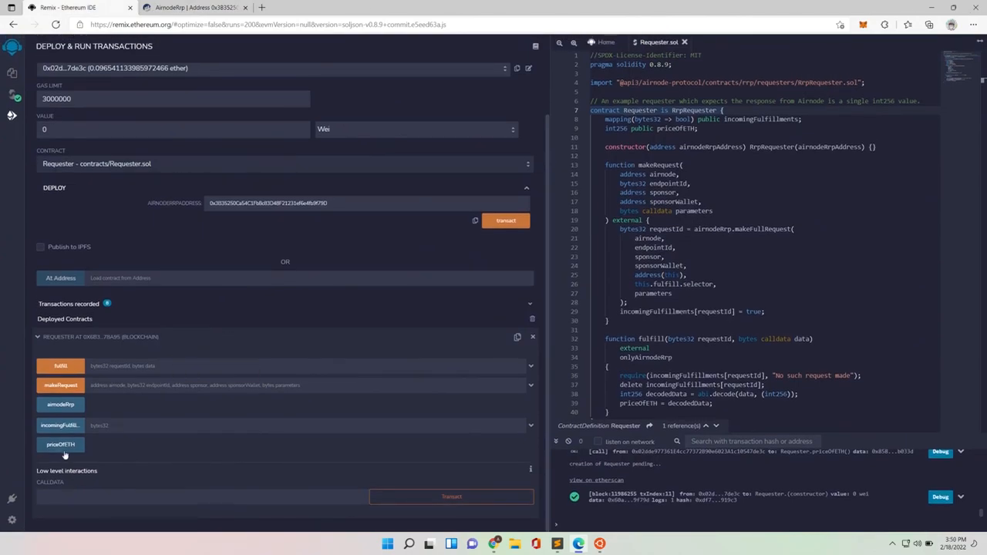
Read priceOfETH on the deployed Requester (returns 0), then check the MetaMask account.
{"action": "left_click", "coordinate": [60, 445]}
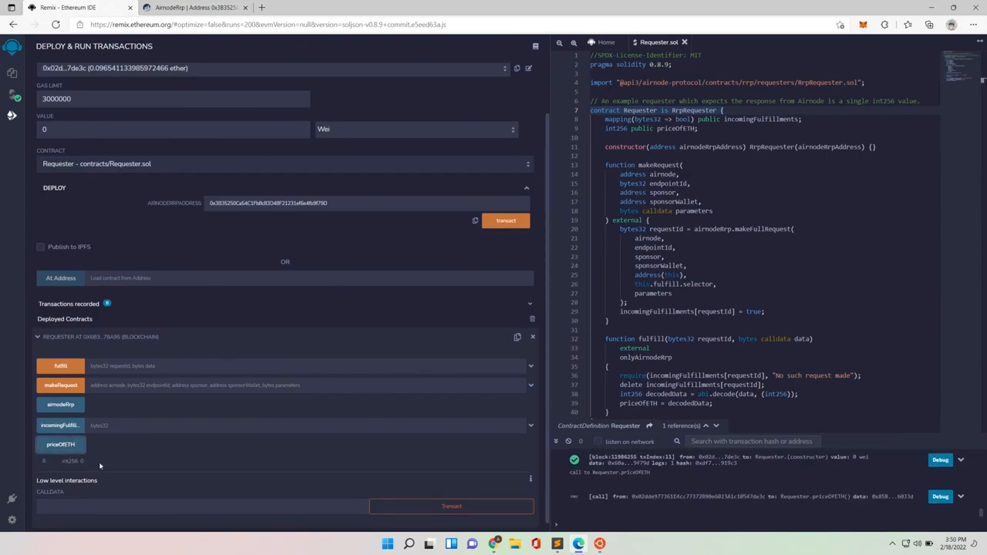
{"action": "left_click_drag", "start_coordinate": [61, 461], "coordinate": [86, 461]}
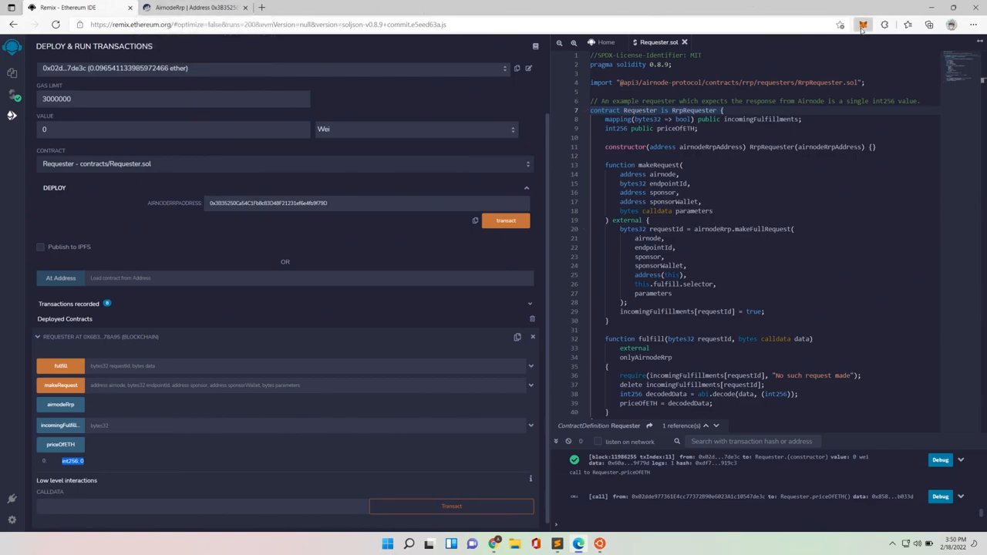
{"action": "left_click", "coordinate": [862, 26]}
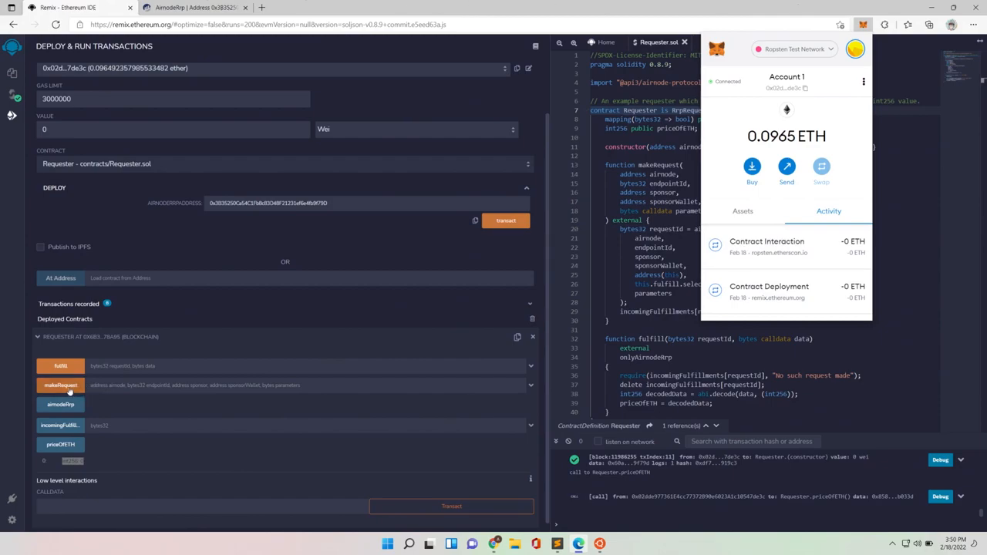
Fill the makeRequest airnode field with the Airnode address copied from the notes.
{"action": "left_click", "coordinate": [530, 386]}
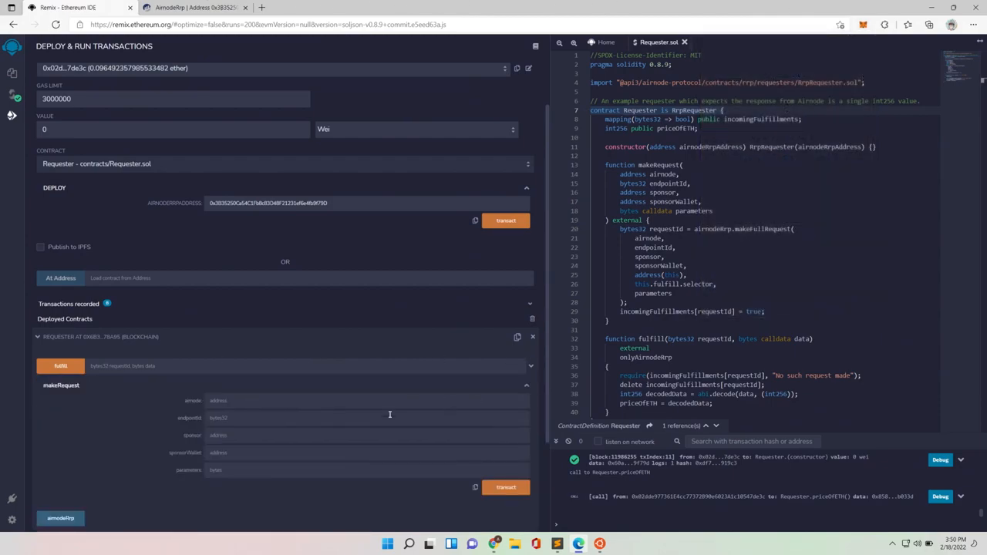
{"action": "scroll", "coordinate": [384, 417], "scroll_direction": "down", "scroll_amount": 1}
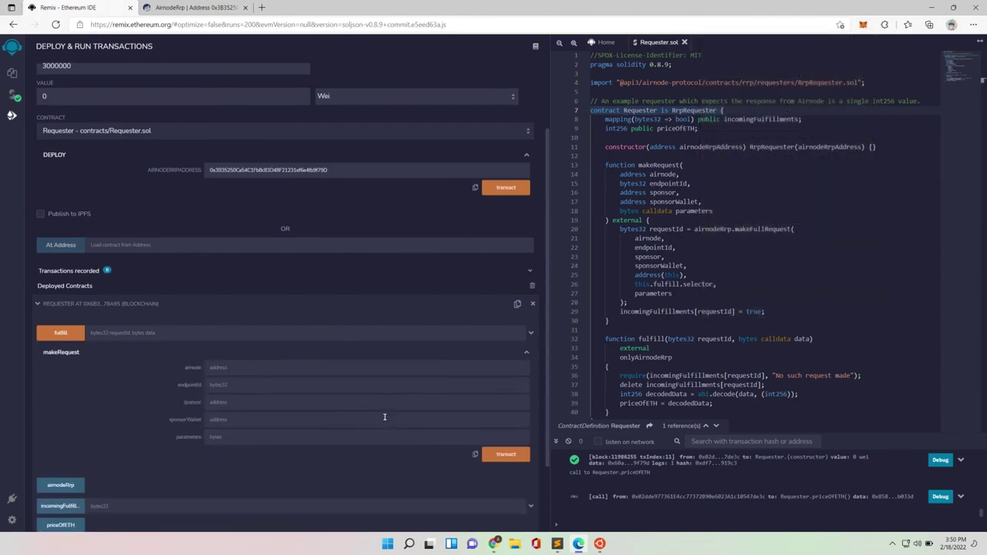
{"action": "left_click", "coordinate": [241, 365]}
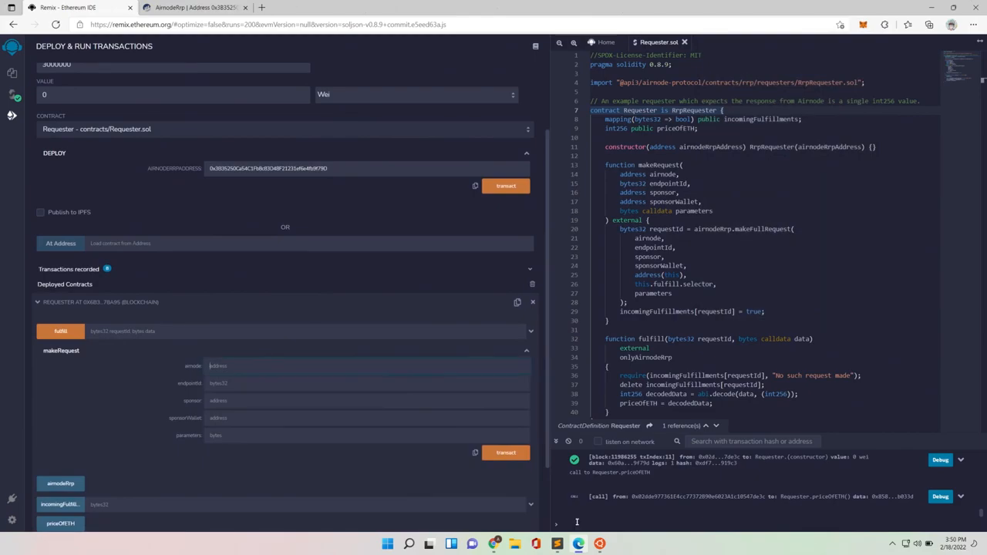
{"action": "left_click", "coordinate": [556, 544]}
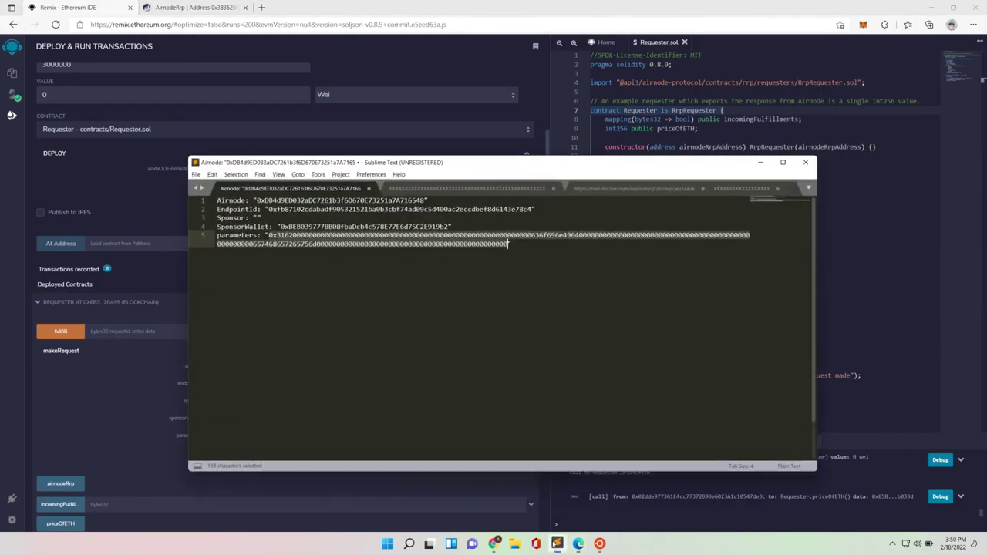
{"action": "double_click", "coordinate": [307, 200]}
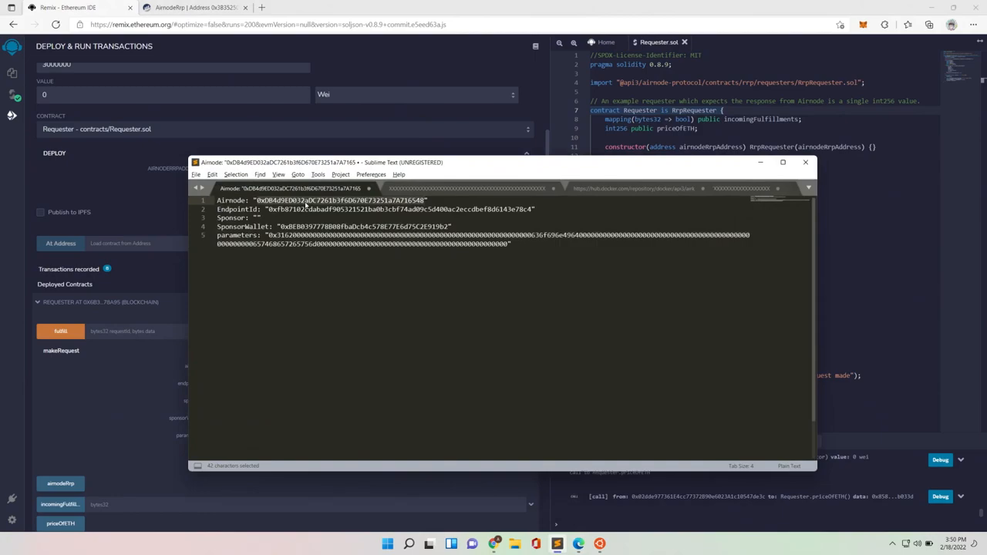
{"action": "key", "text": "ctrl+c"}
{"action": "left_click", "coordinate": [141, 373]}
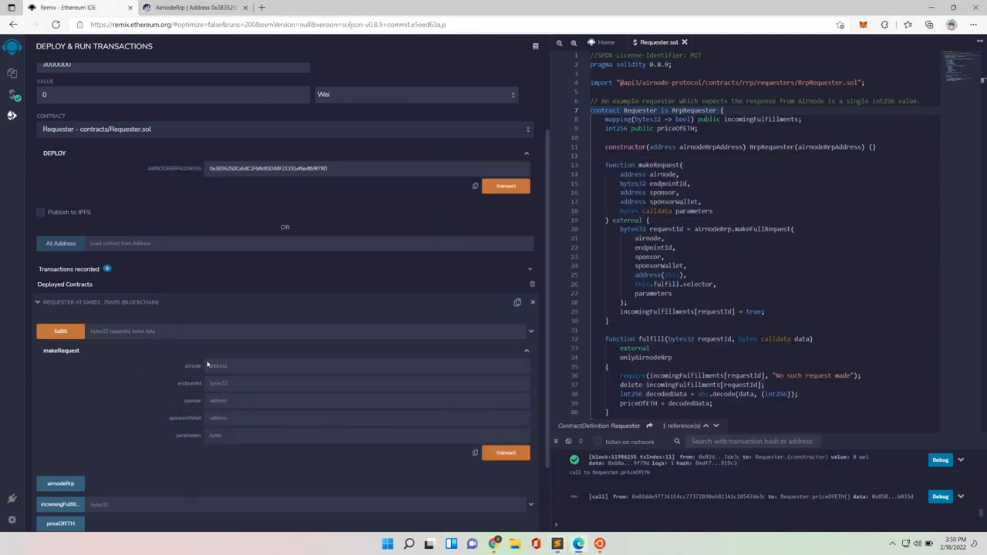
{"action": "key", "text": "ctrl+v"}
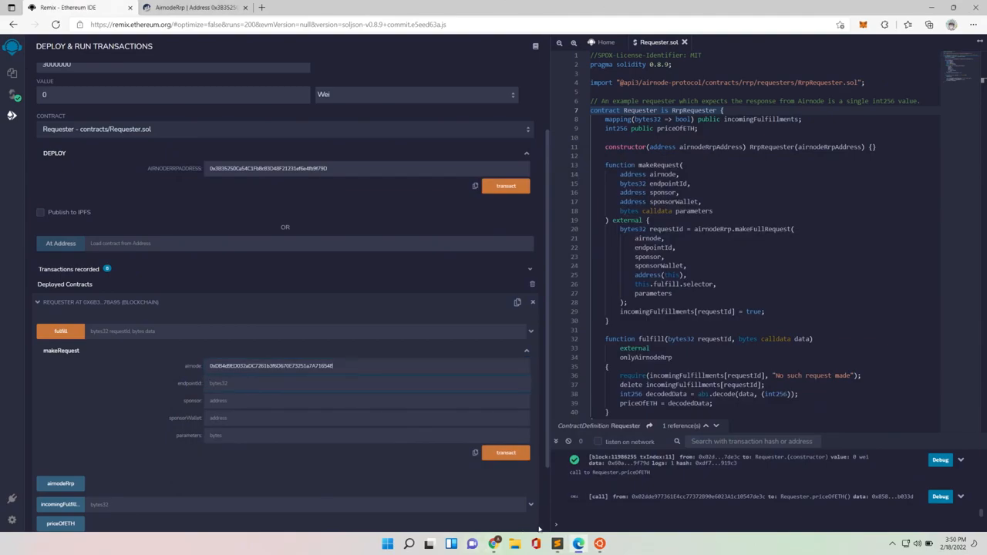
Fill endpointId with the EndpointId value copied from the notes.
{"action": "left_click", "coordinate": [557, 543]}
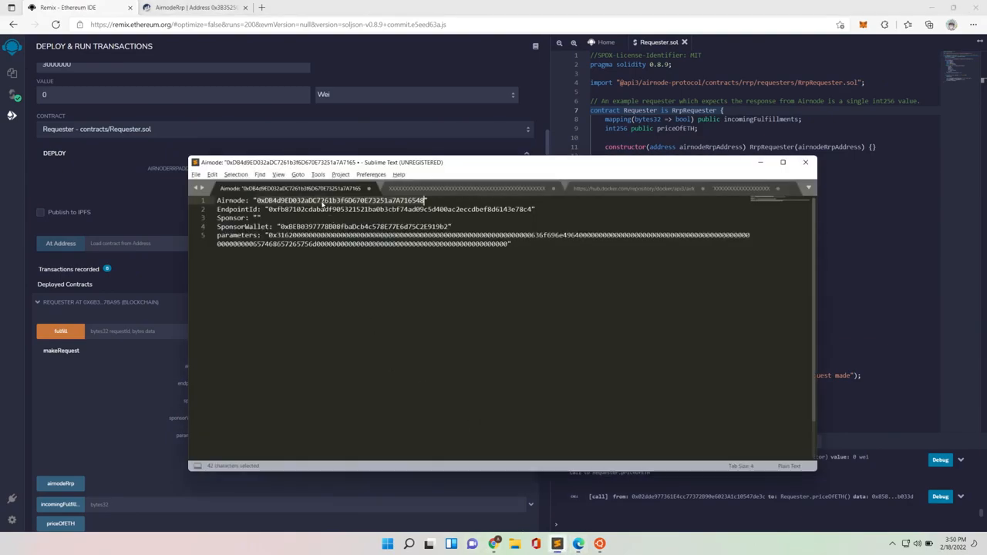
{"action": "double_click", "coordinate": [322, 209]}
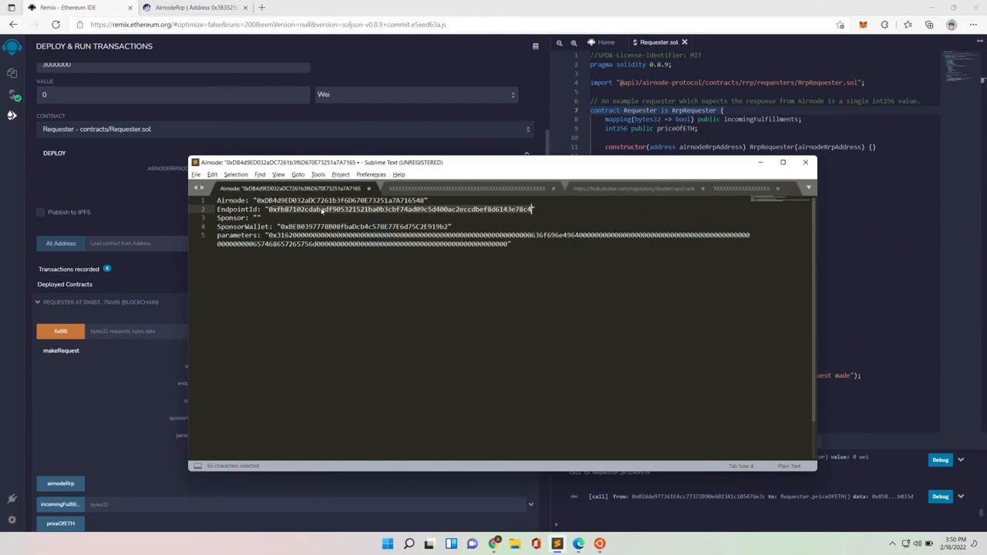
{"action": "key", "text": "ctrl+c"}
{"action": "key", "text": "alt+Tab"}
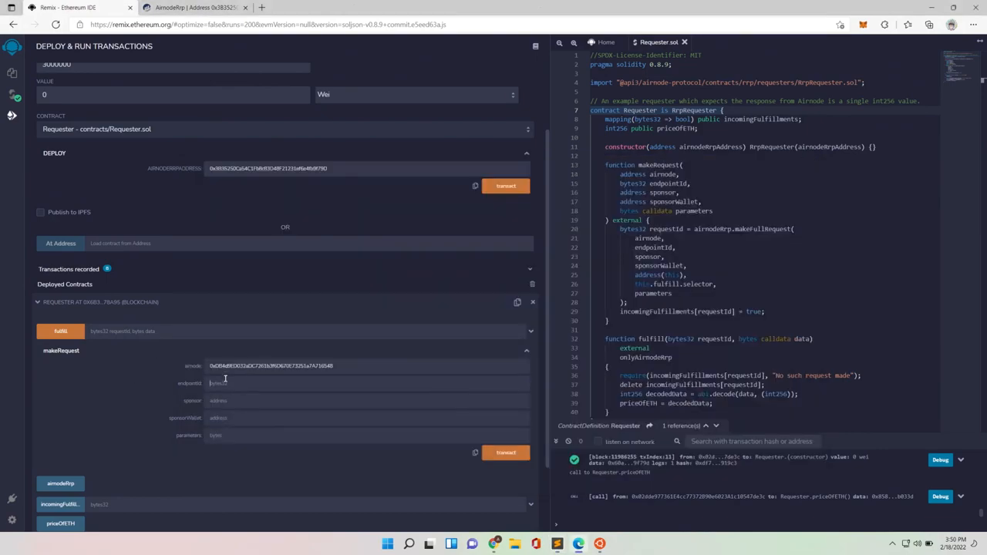
{"action": "left_click", "coordinate": [224, 381]}
{"action": "key", "text": "ctrl+v"}
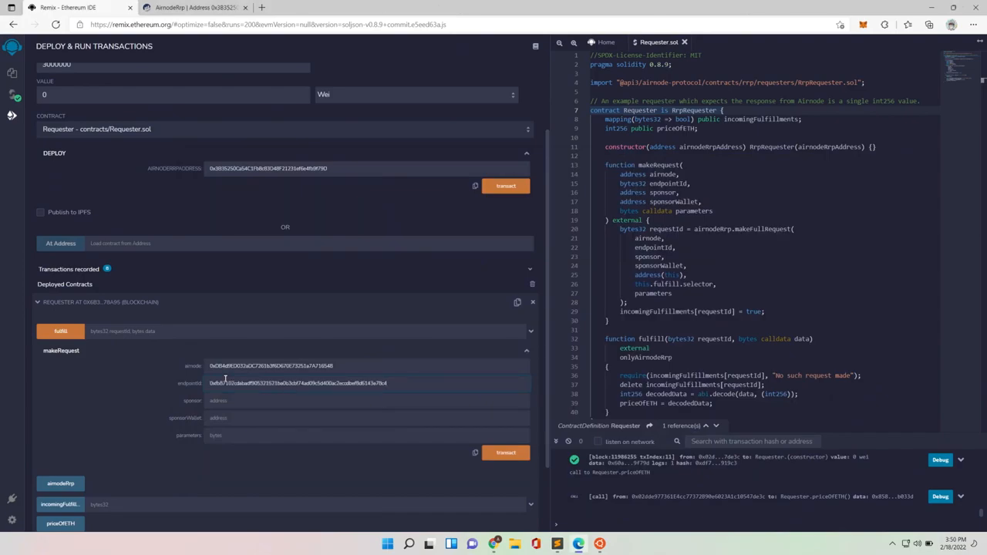
Fill sponsor with the account address copied from the MetaMask wallet.
{"action": "left_click", "coordinate": [235, 404]}
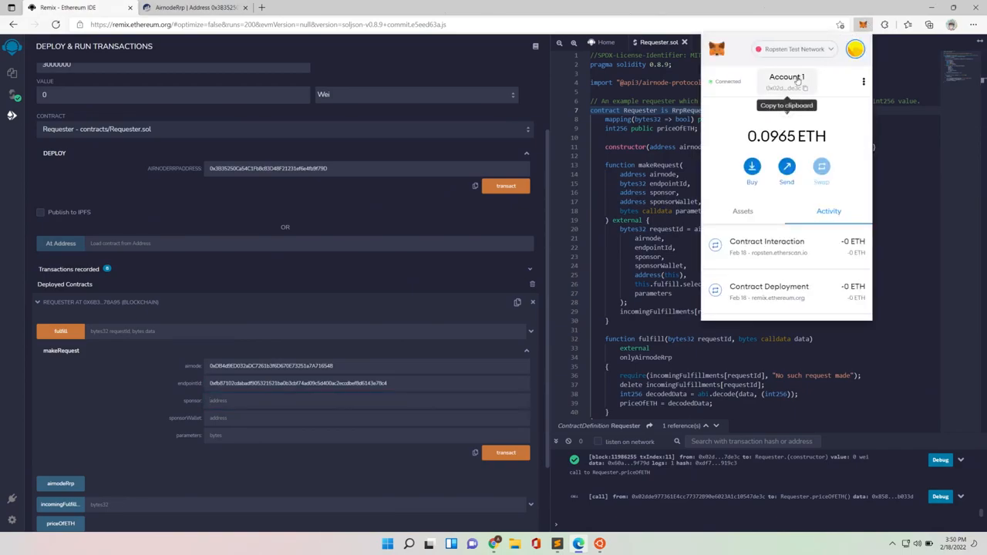
{"action": "left_click", "coordinate": [787, 88]}
{"action": "left_click", "coordinate": [263, 400]}
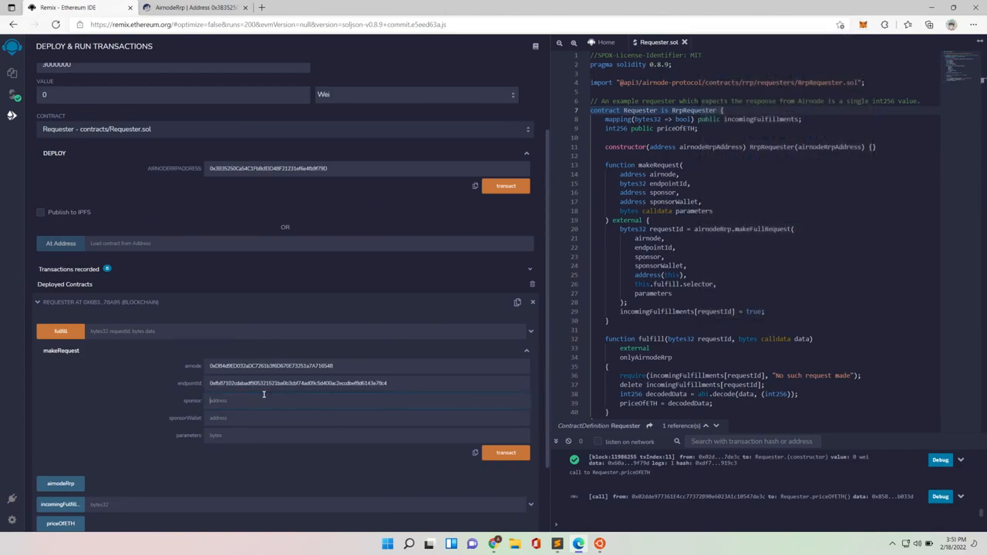
{"action": "key", "text": "ctrl+v"}
Fill sponsorWallet with the SponsorWallet address copied from the notes.
{"action": "left_click", "coordinate": [243, 418]}
{"action": "left_click", "coordinate": [536, 544]}
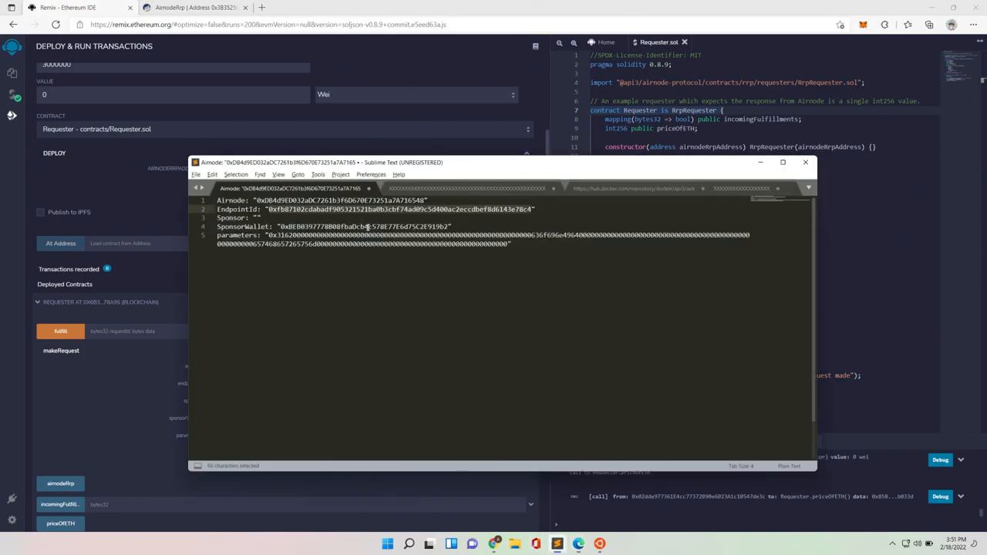
{"action": "double_click", "coordinate": [358, 226]}
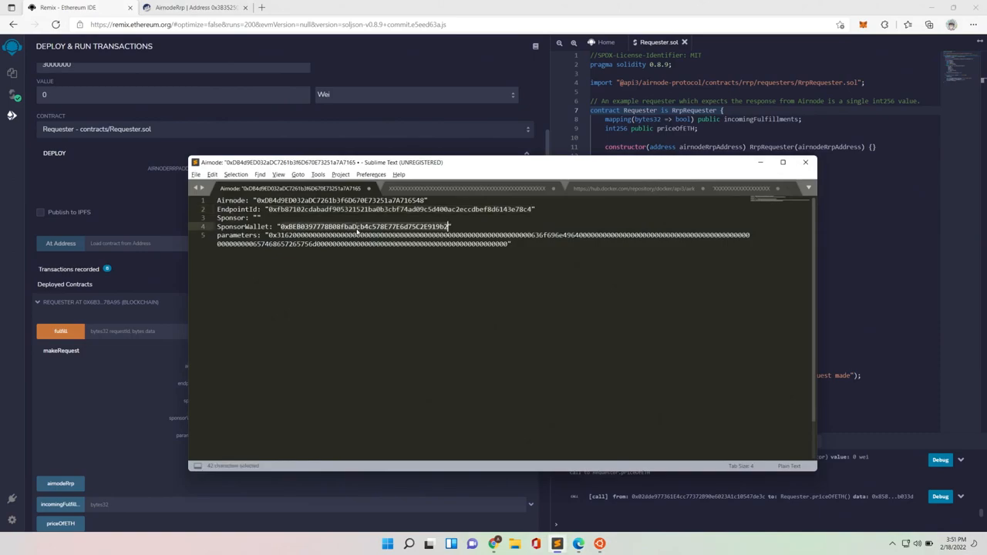
{"action": "key", "text": "ctrl+c"}
{"action": "left_click", "coordinate": [112, 373]}
{"action": "left_click", "coordinate": [243, 417]}
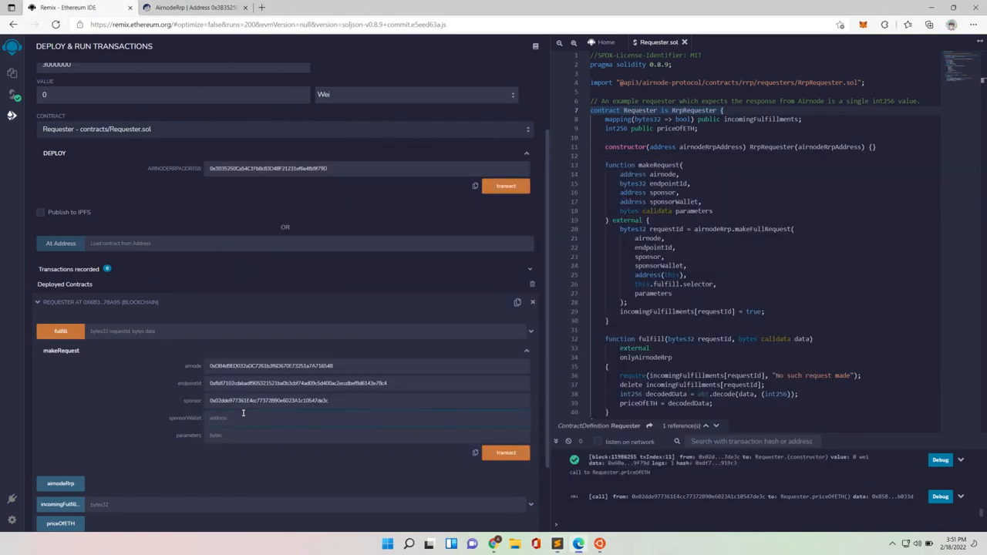
{"action": "key", "text": "ctrl+v"}
Copy the encoded parameters hex from the Sublime Text notes into makeRequest's parameters field.
{"action": "left_click", "coordinate": [243, 434]}
{"action": "left_click", "coordinate": [556, 544]}
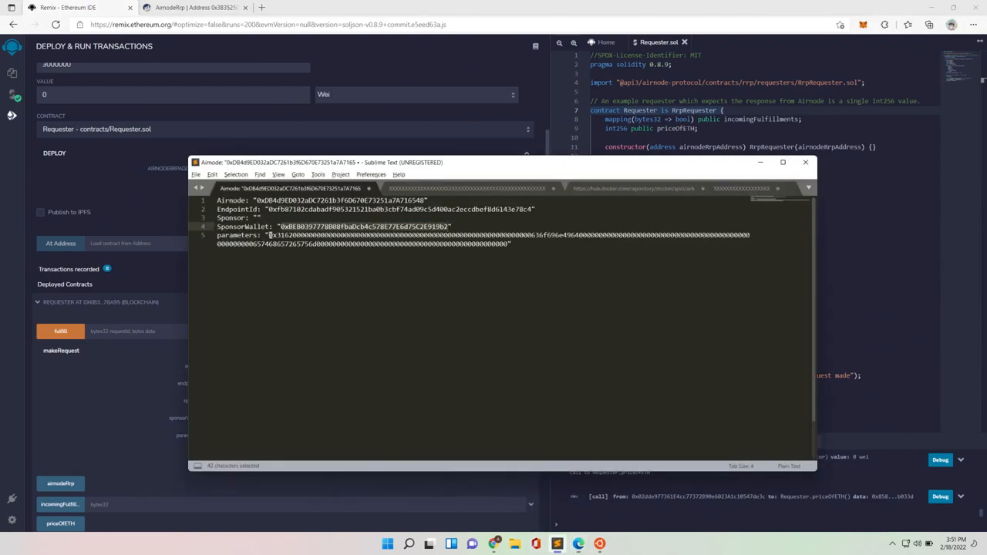
{"action": "left_click_drag", "start_coordinate": [268, 236], "coordinate": [509, 244]}
{"action": "key", "text": "ctrl+c"}
{"action": "key", "text": "alt+Tab"}
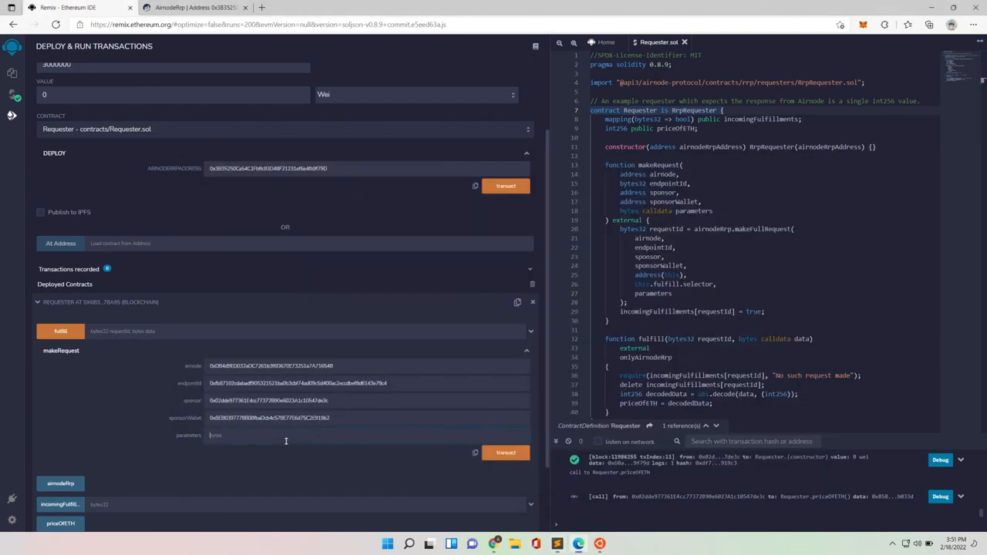
{"action": "left_click", "coordinate": [270, 436]}
{"action": "key", "text": "ctrl+v"}
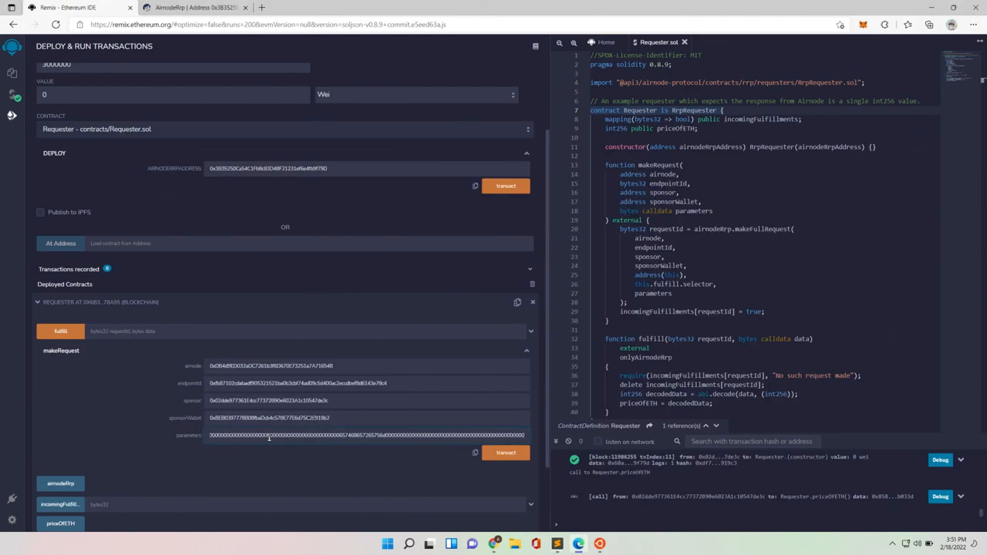
Send the makeRequest transaction and confirm it in MetaMask.
{"action": "left_click", "coordinate": [505, 453]}
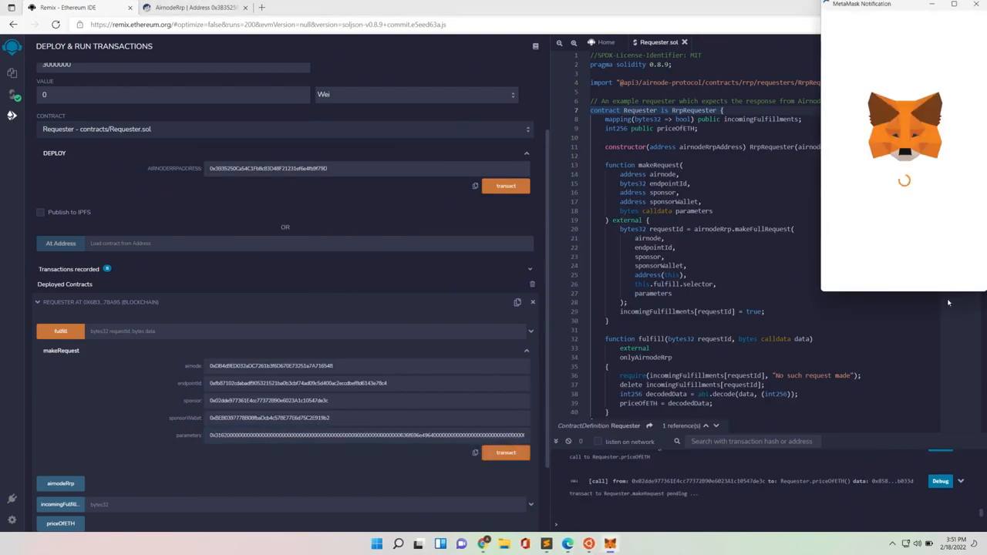
{"action": "left_click", "coordinate": [947, 284]}
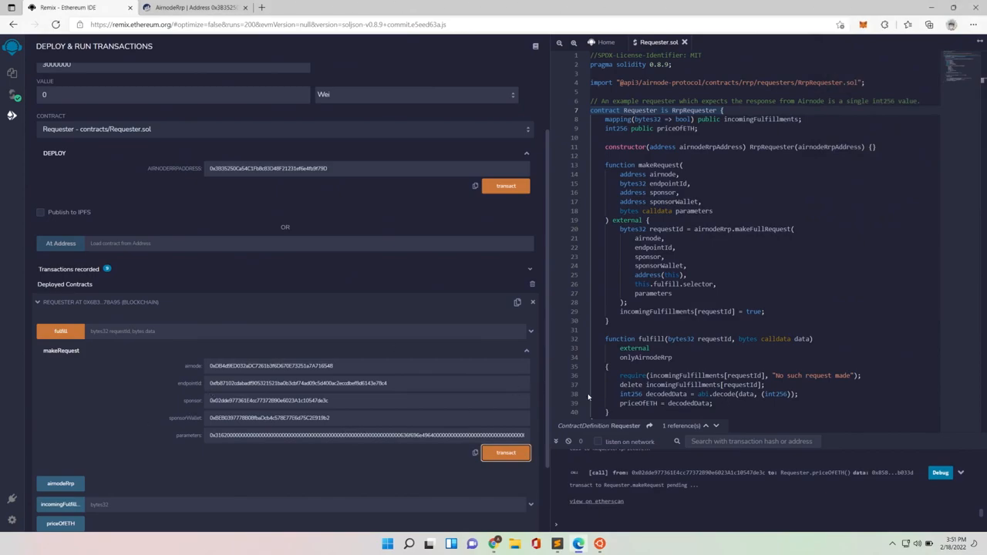
{"action": "scroll", "coordinate": [697, 308], "scroll_direction": "down", "scroll_amount": 4}
{"action": "scroll", "coordinate": [698, 308], "scroll_direction": "down", "scroll_amount": 2}
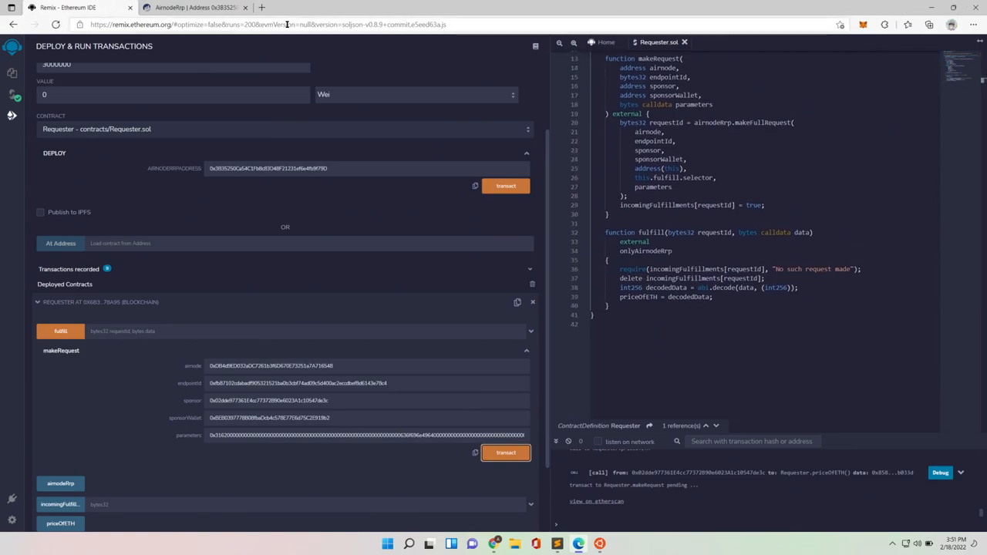